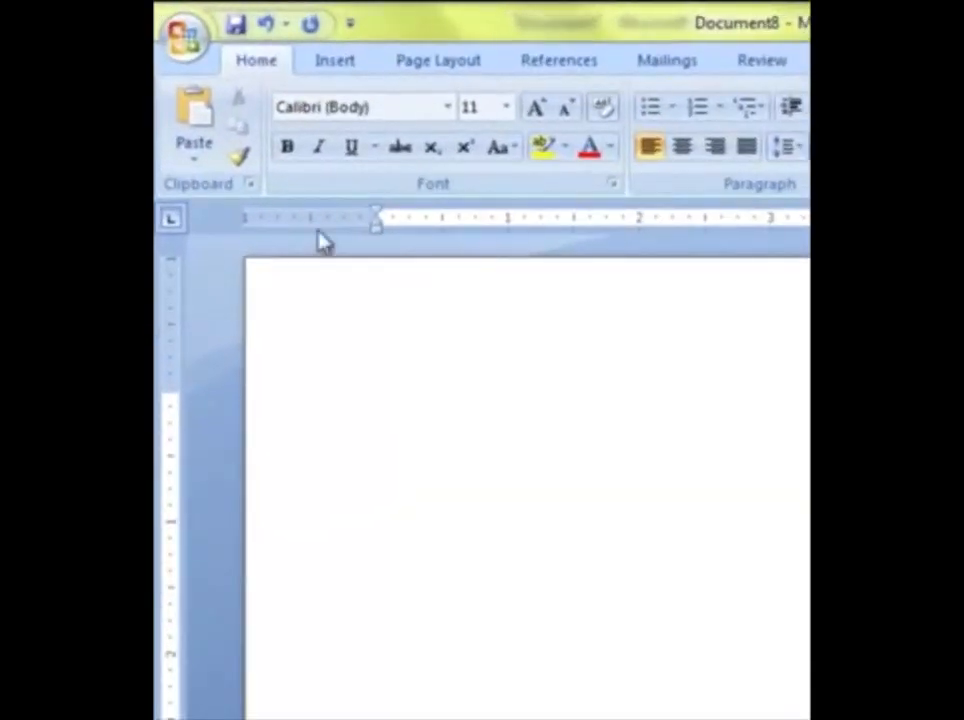
- Set the blank document's font to Times New Roman at 12 points
click(448, 107)
click(409, 262)
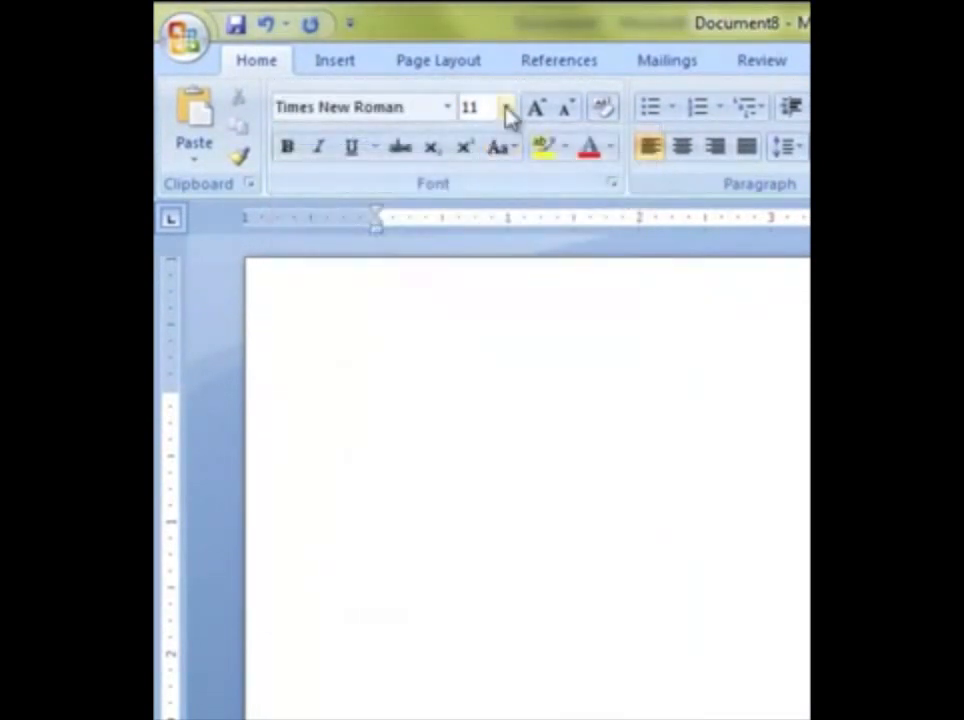
click(507, 108)
click(489, 231)
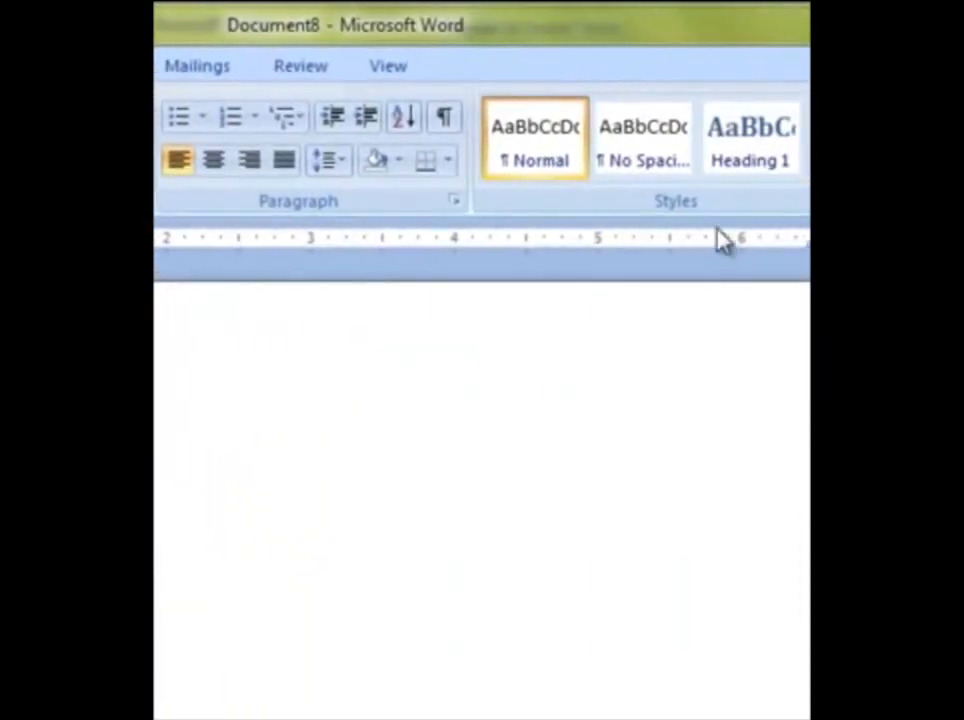
- Apply the No Spacing style to the blank paragraph and set its line spacing to double
click(665, 161)
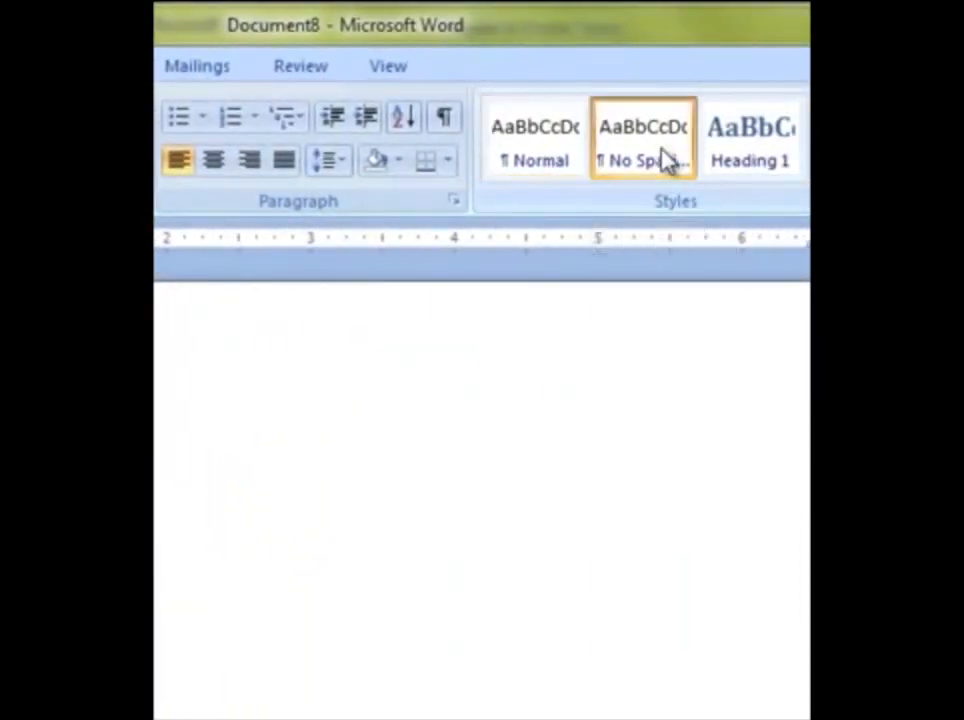
click(352, 172)
click(370, 296)
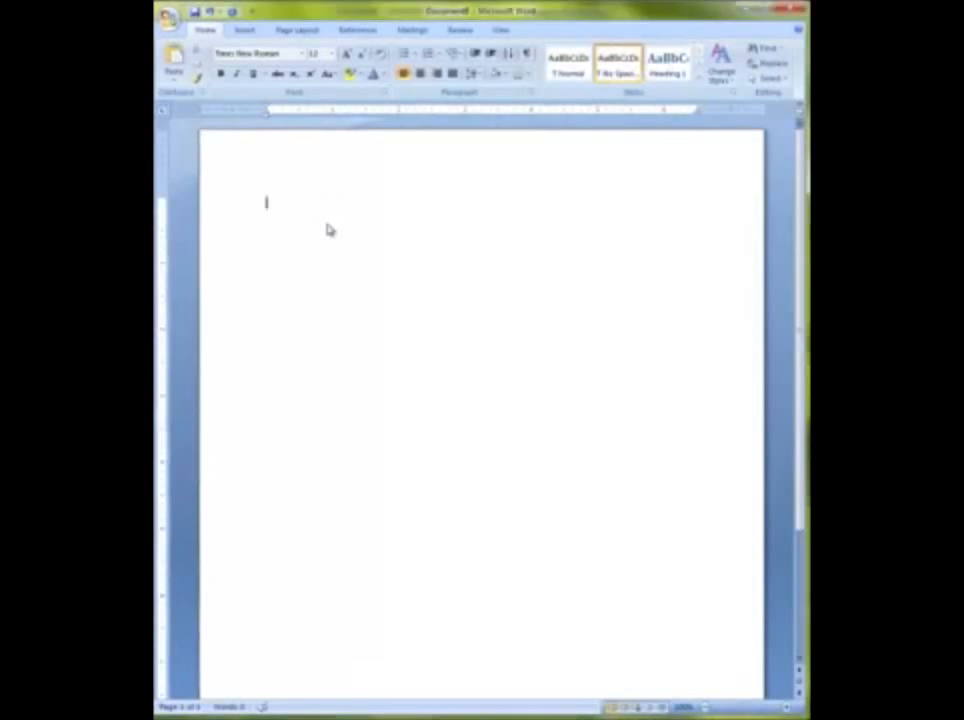
- Add three blank lines at the start of the page and center-align the current line
key(Return)
key(Return)
key(Return)
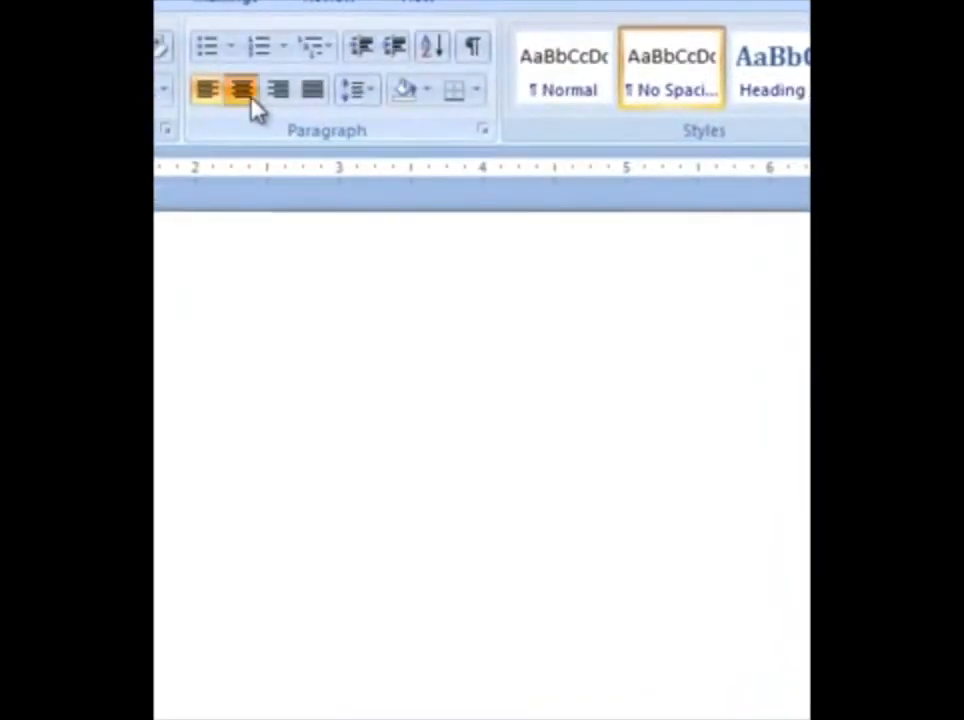
click(242, 91)
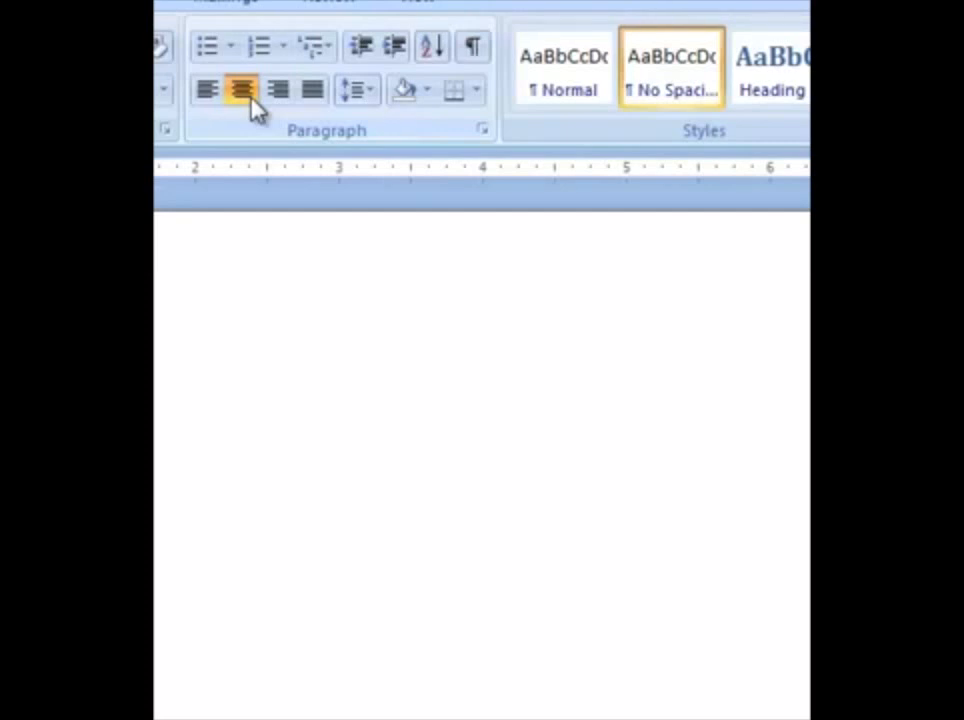
- Enter the title "The Joy of Formatting:" with "What good students know about how to format their papers" on the line below
text(The Joy of Formatting:)
key(Return)
text(W)
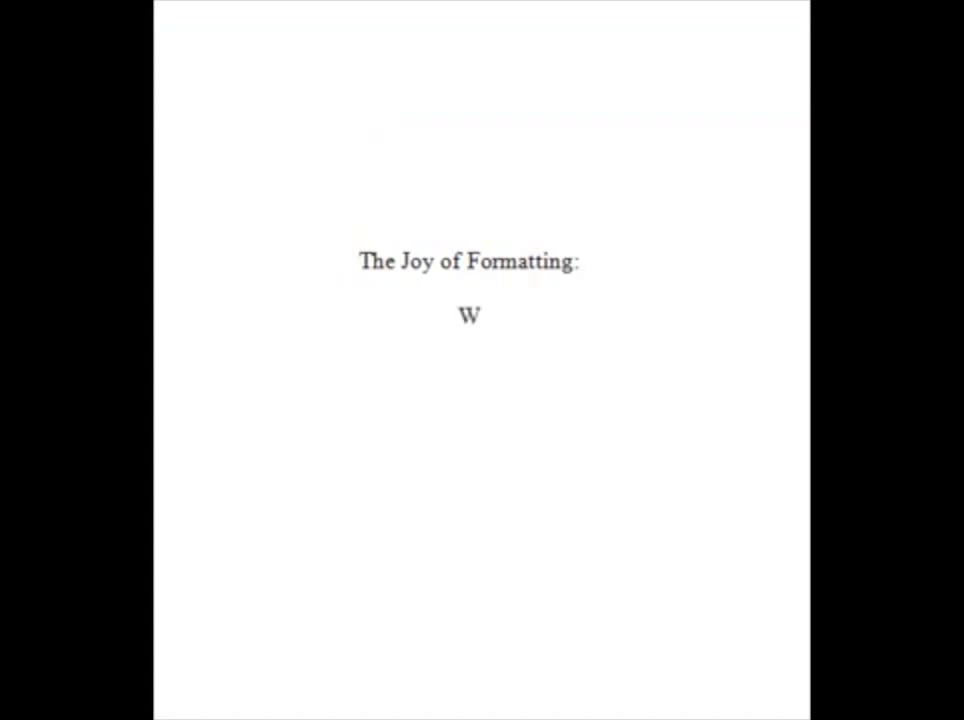
text(hat good students know a)
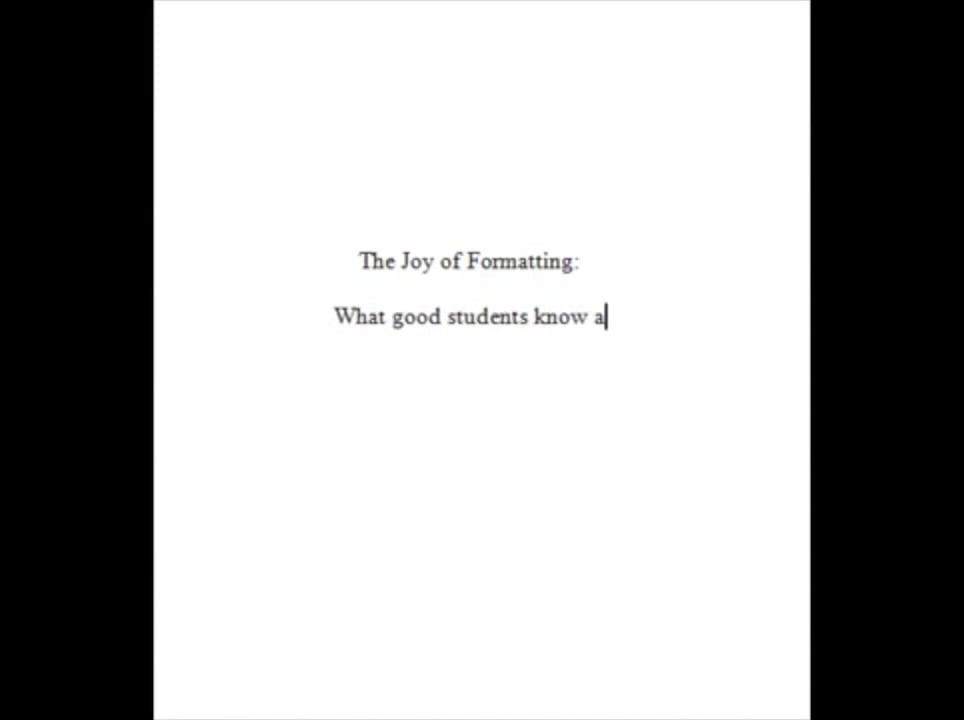
text(bout how to form)
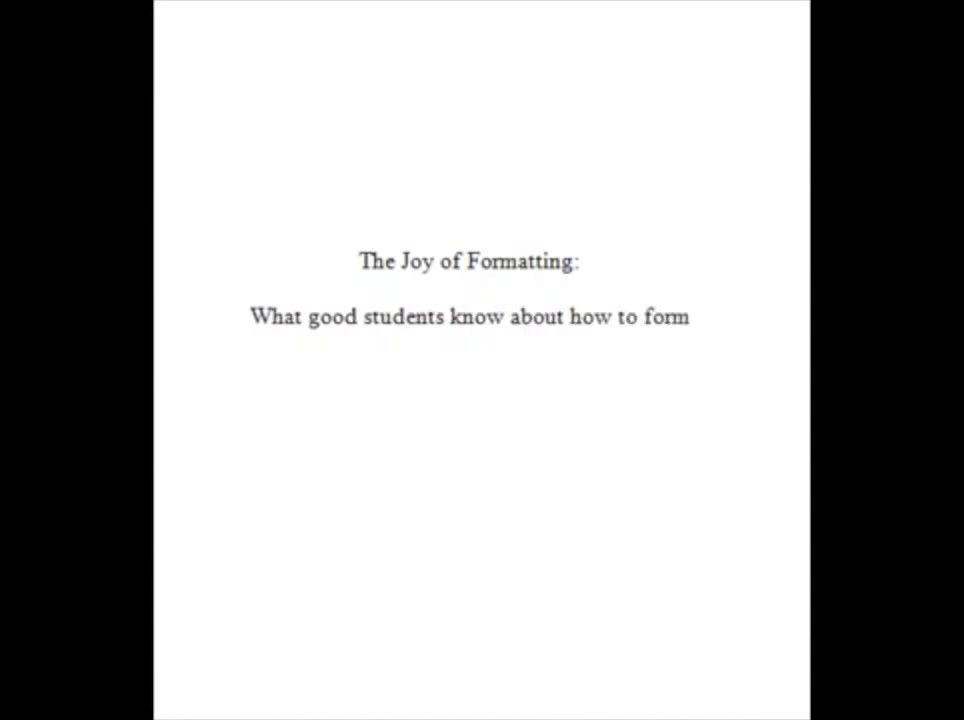
text(at their papers)
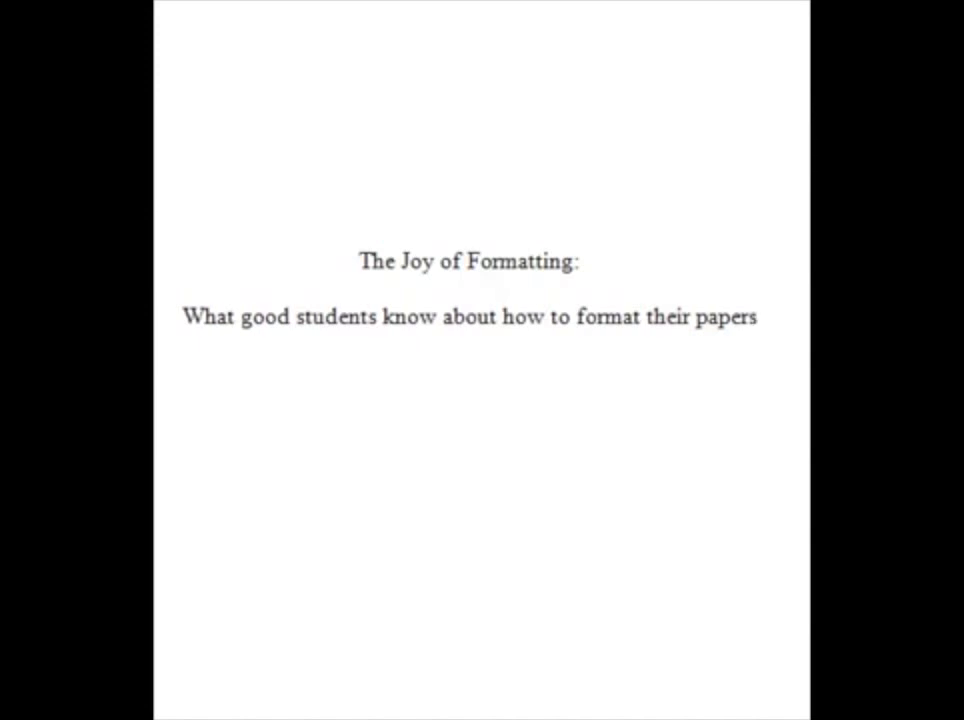
- Add the student's name and "George Mason University" on separate lines below the title
key(Return)
text(Joe Student)
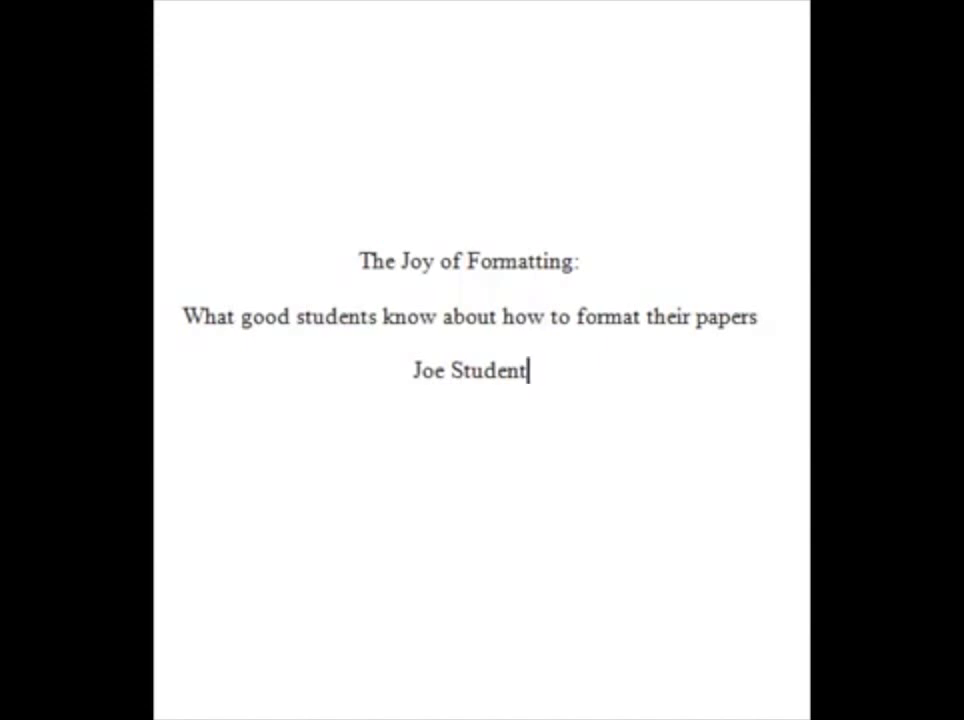
key(Return)
text(Georg)
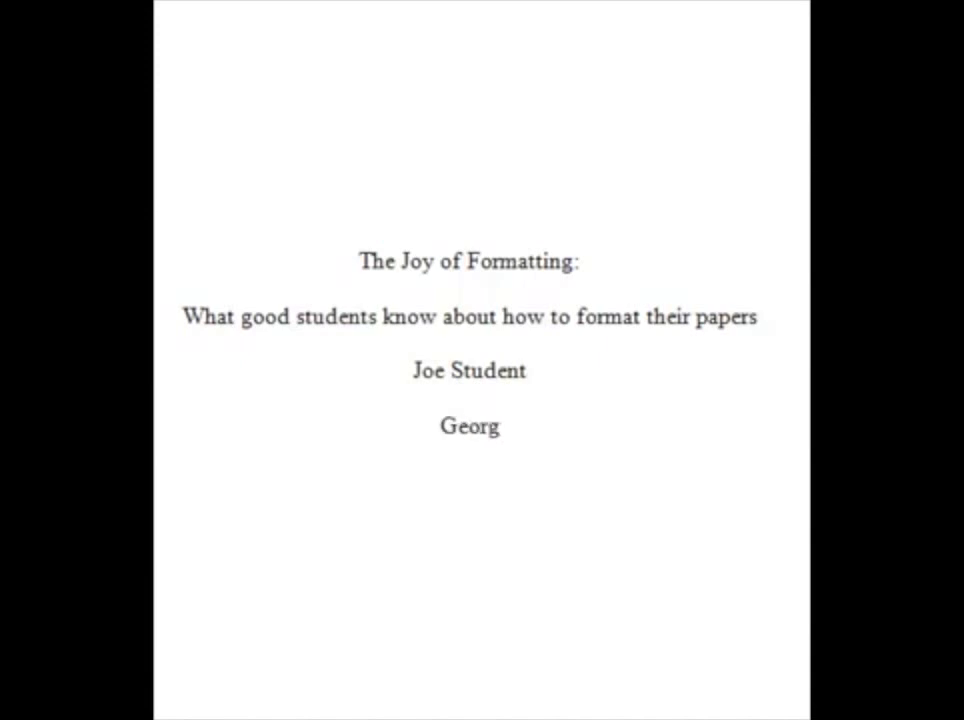
text(e Mason Universi)
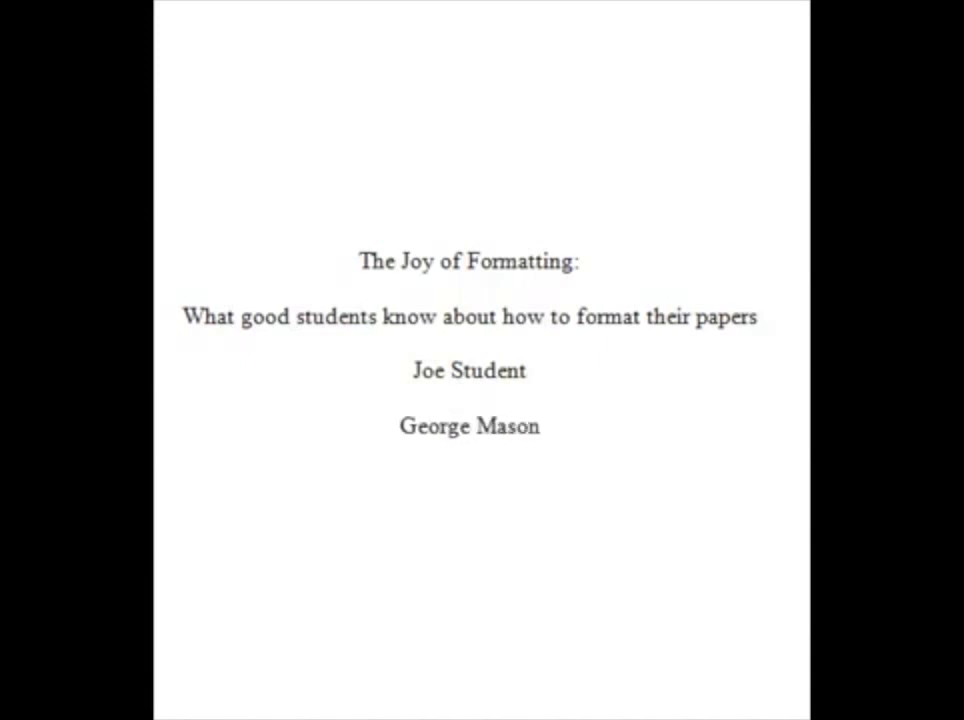
text(ty)
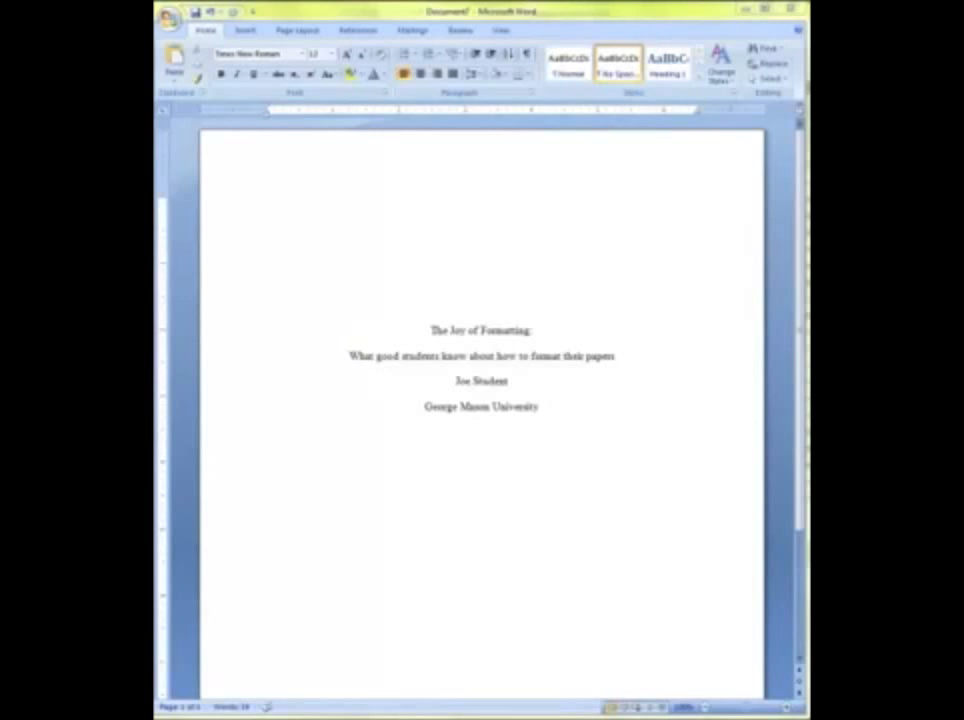
- Enable Different First Page for the header and enter "Running head:" in the first page header
double_click(323, 166)
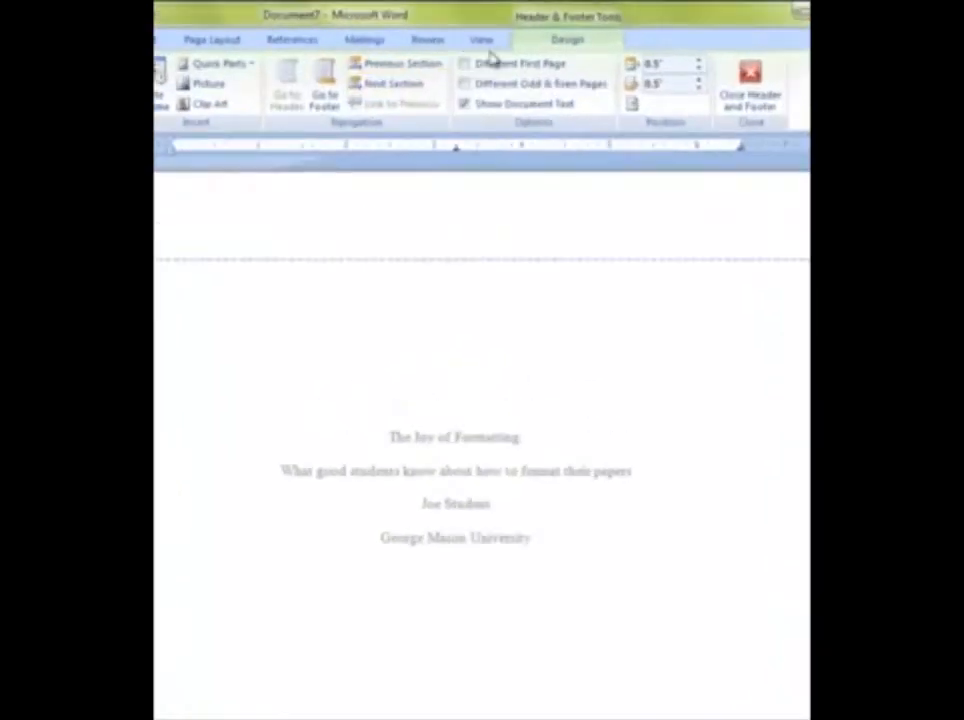
click(464, 63)
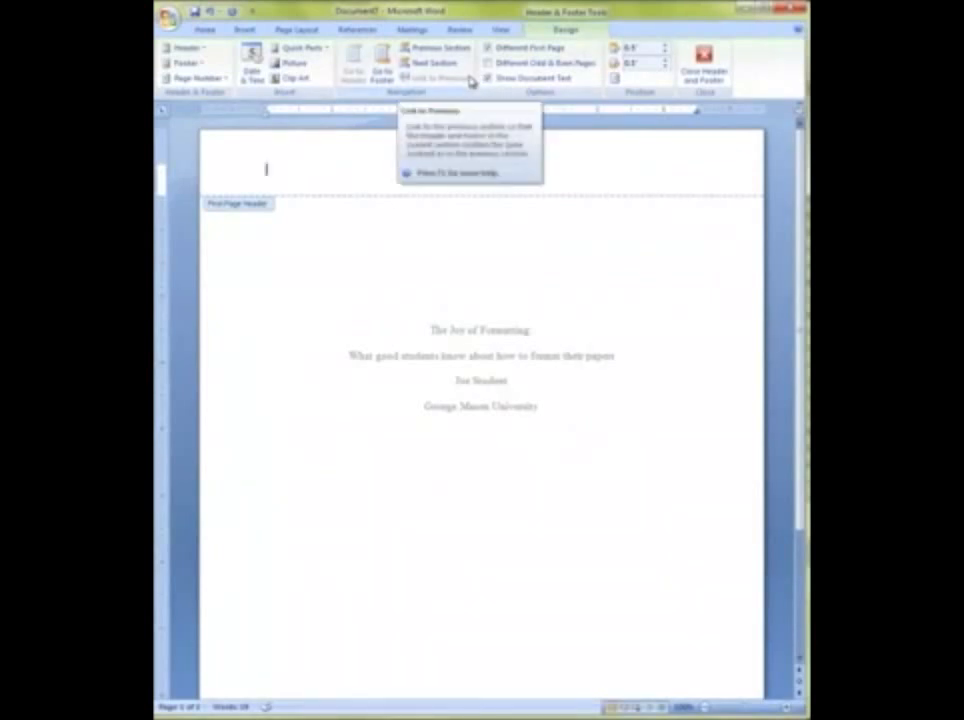
text(Running head:)
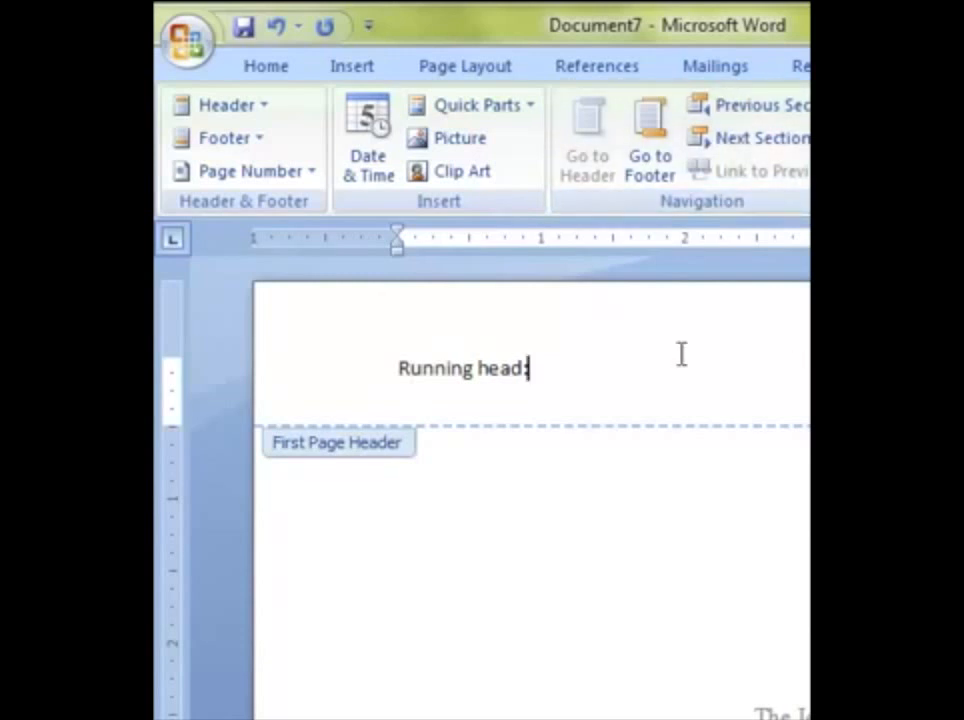
- Format the "Running head:" text in the first page header as Times New Roman, 12 points
drag(635, 368, 383, 346)
click(267, 68)
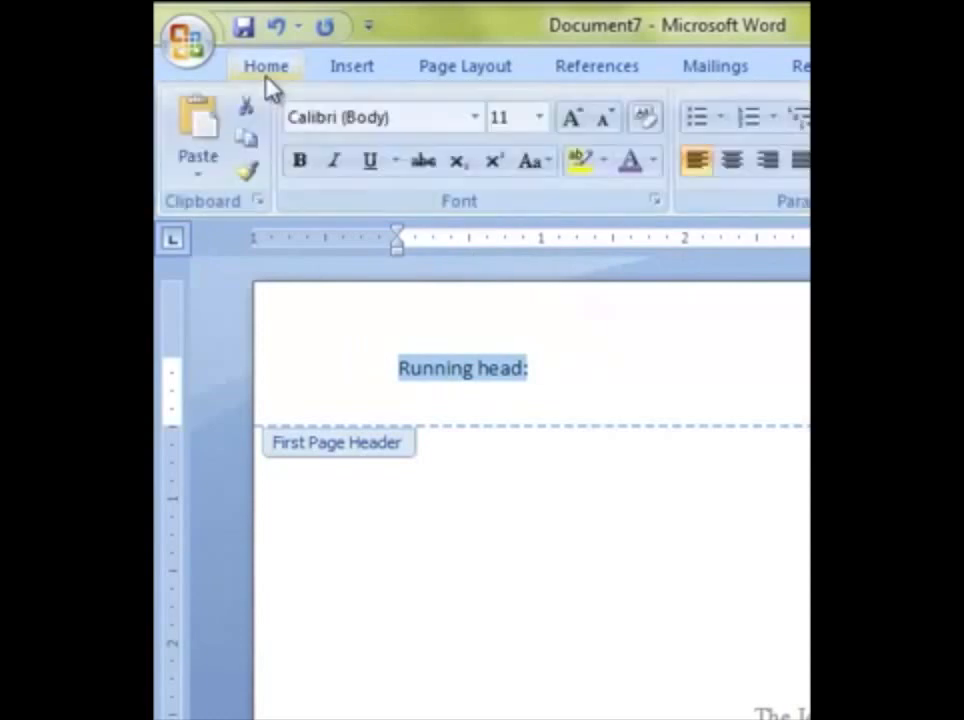
click(476, 118)
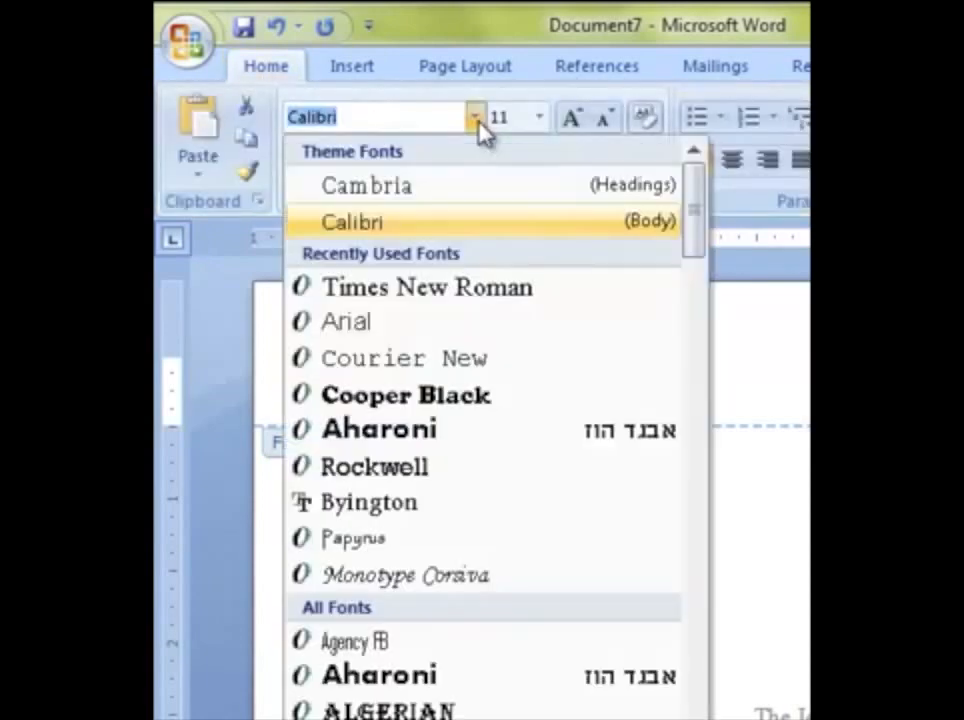
click(468, 286)
click(539, 120)
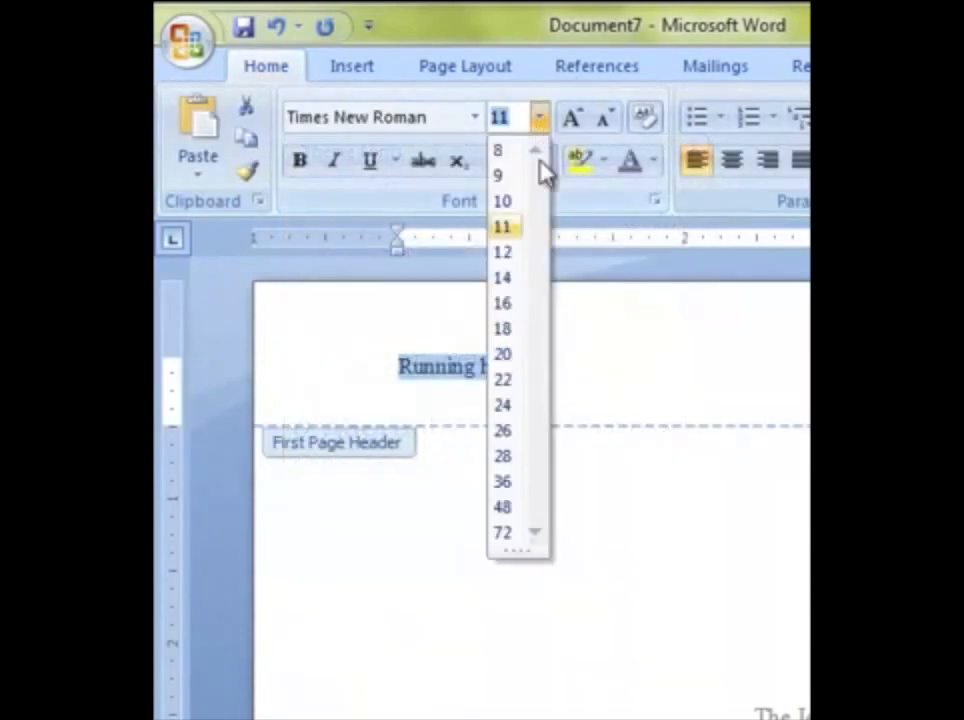
click(514, 256)
click(710, 380)
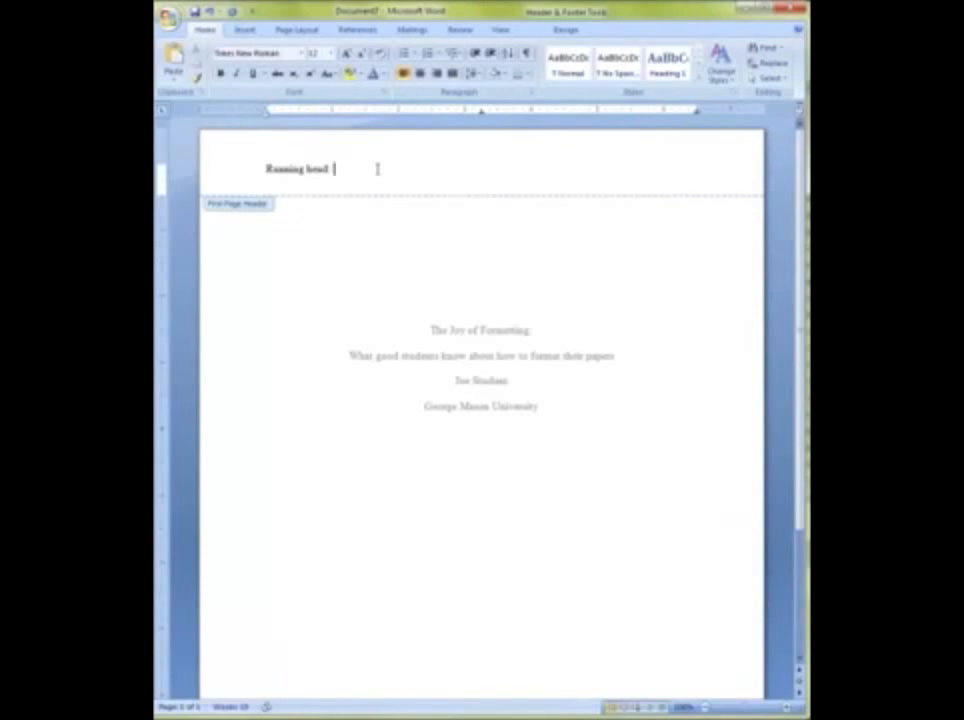
- Complete the running head with "THE JOY OF FORMATTING" and insert a Plain Number page number at the header's right margin
text(THE JOY OF FORMATTING)
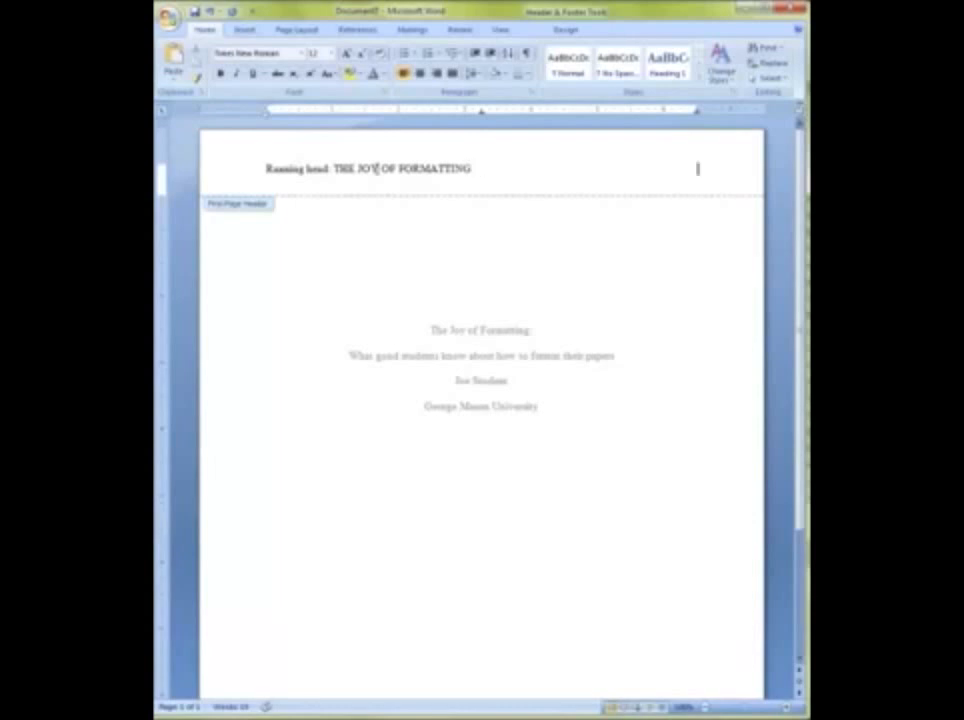
key(Tab)
key(Tab)
click(566, 30)
click(196, 78)
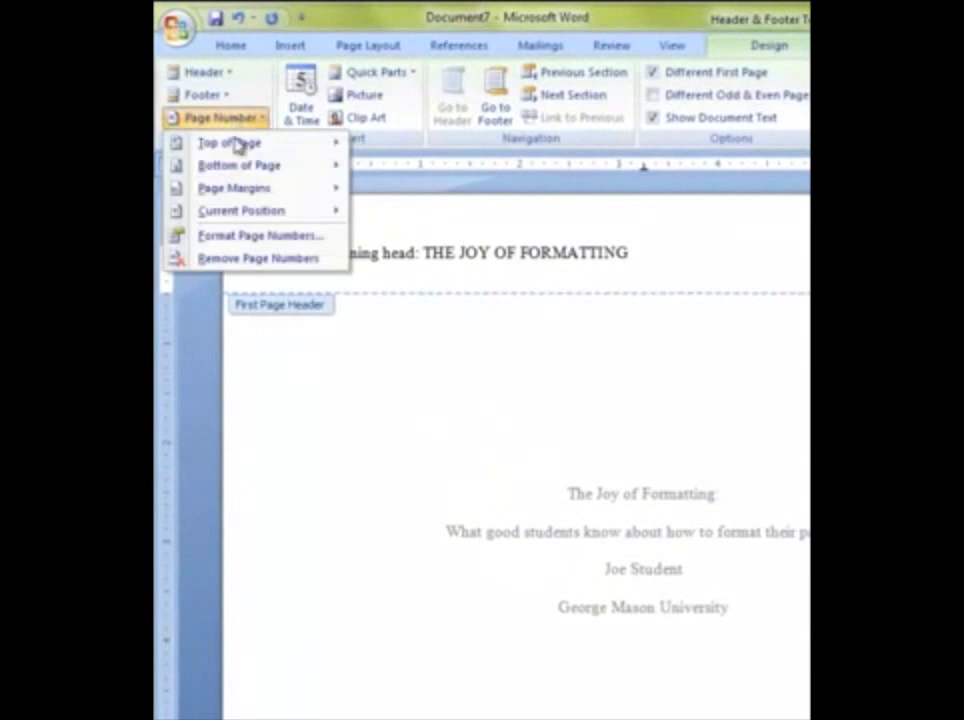
mouse_move(237, 212)
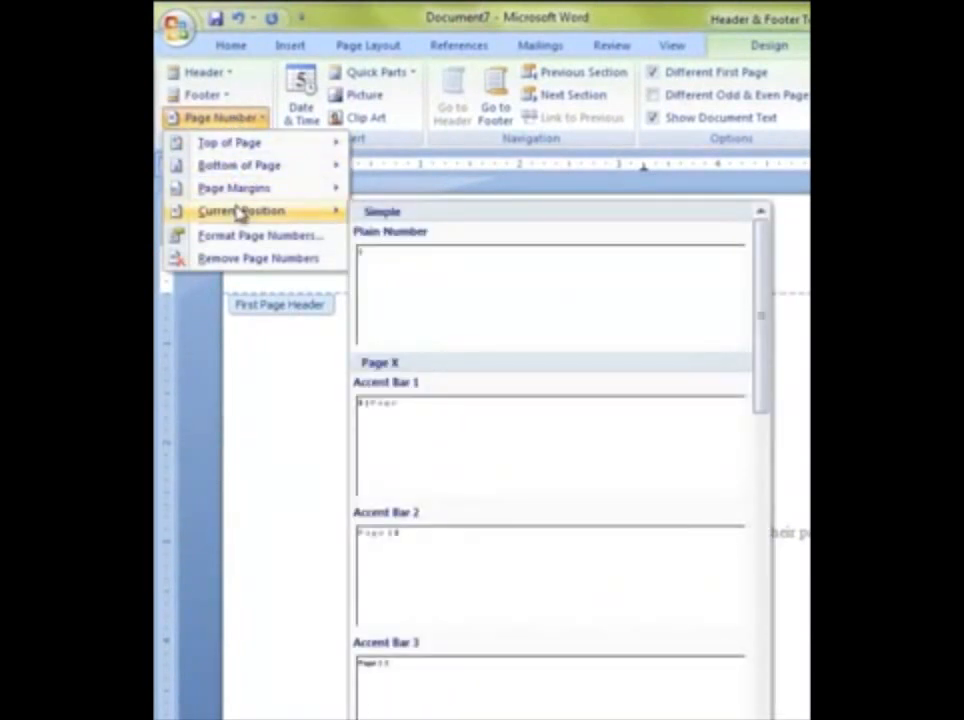
click(469, 291)
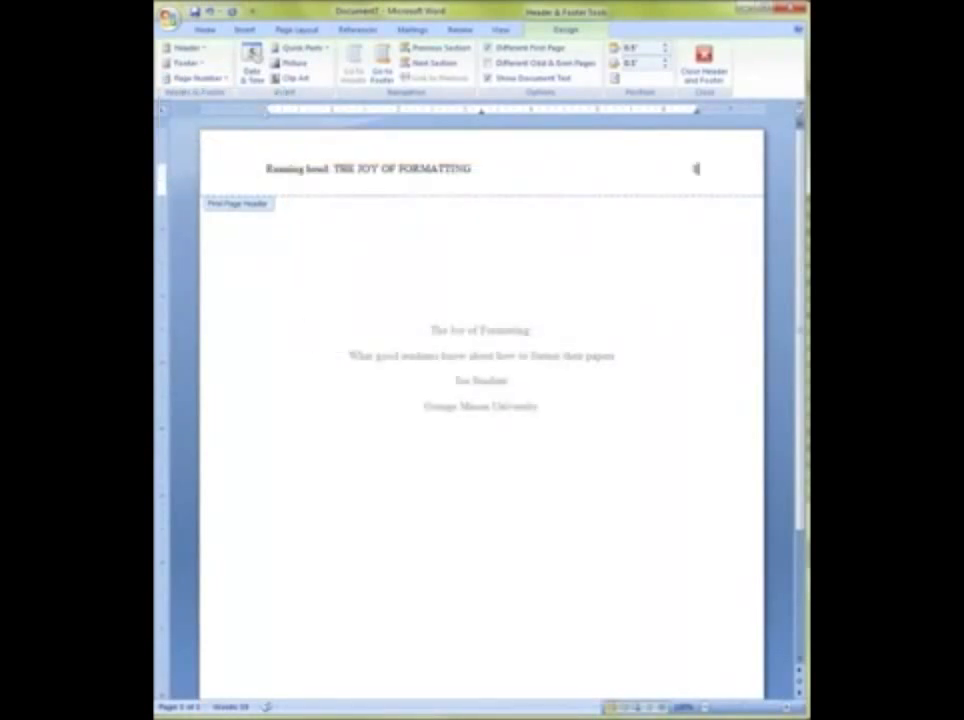
- Return to the document body and insert a page break below the university line
double_click(343, 644)
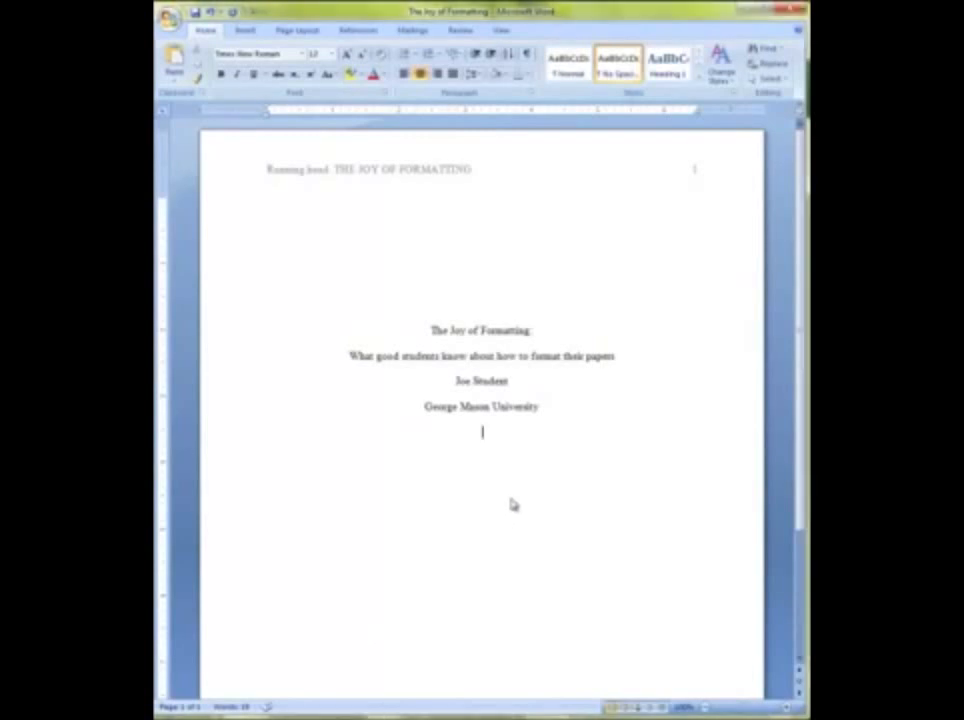
click(245, 30)
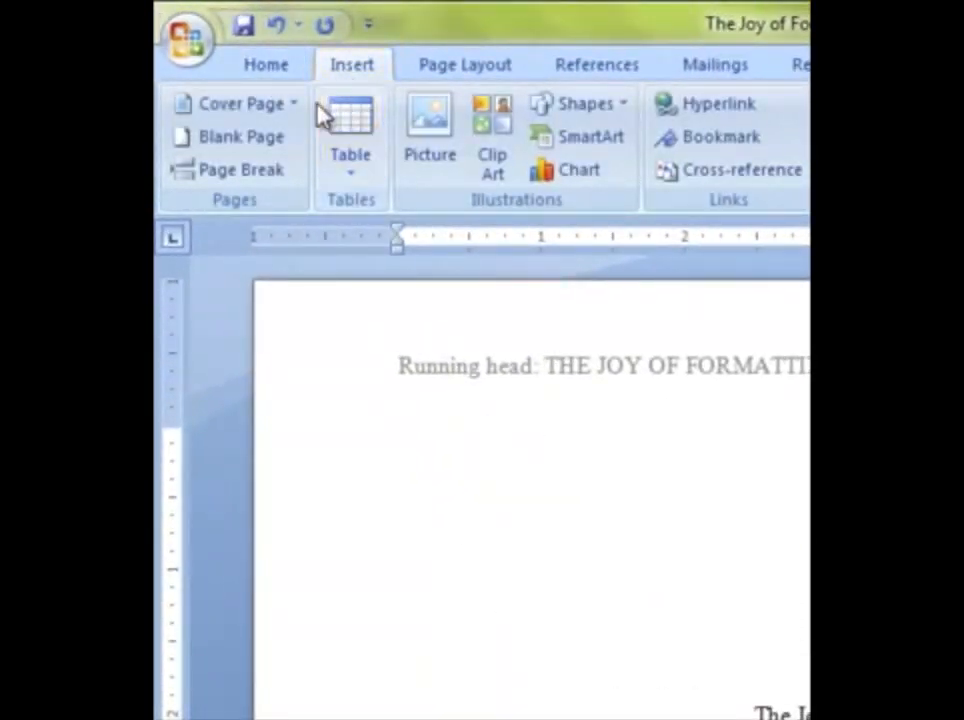
click(279, 176)
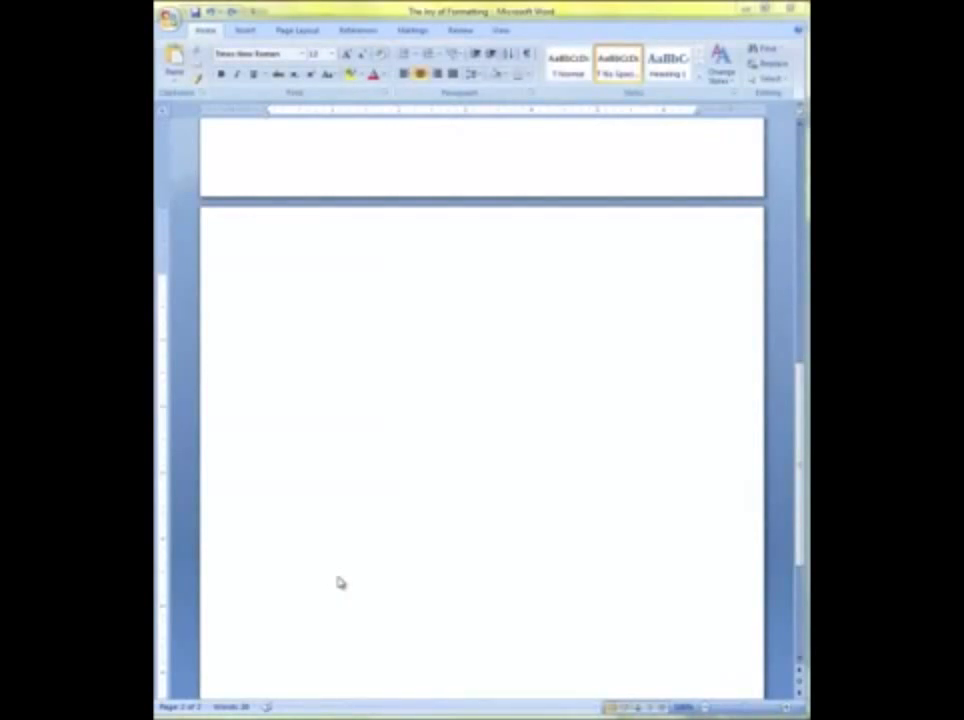
- Open the second page's header for editing and set its font to Times New Roman, 12 points
double_click(285, 254)
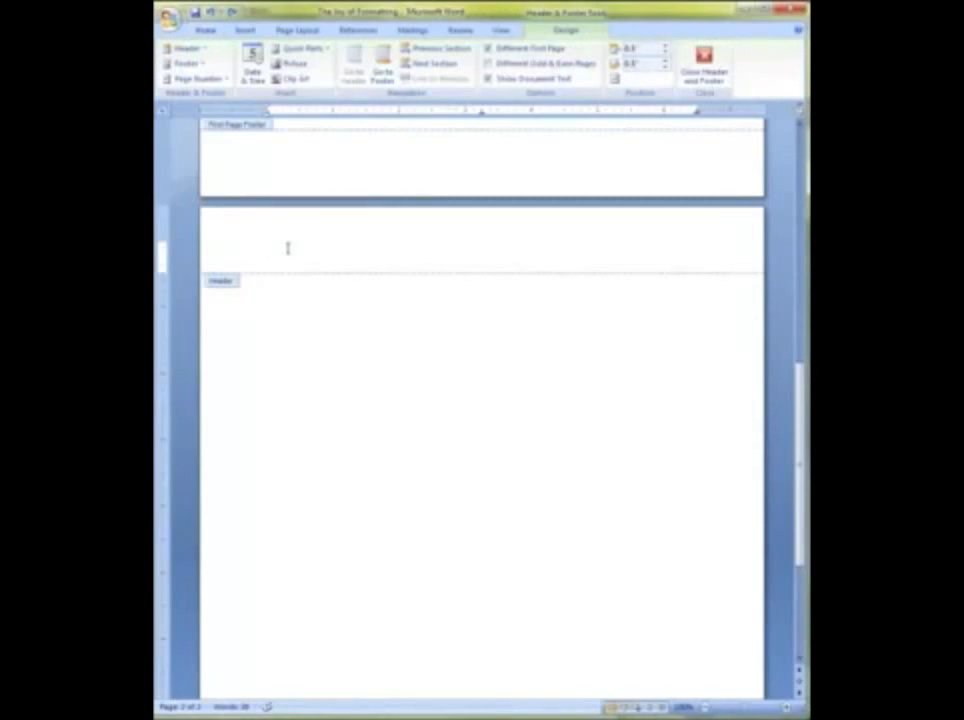
click(209, 32)
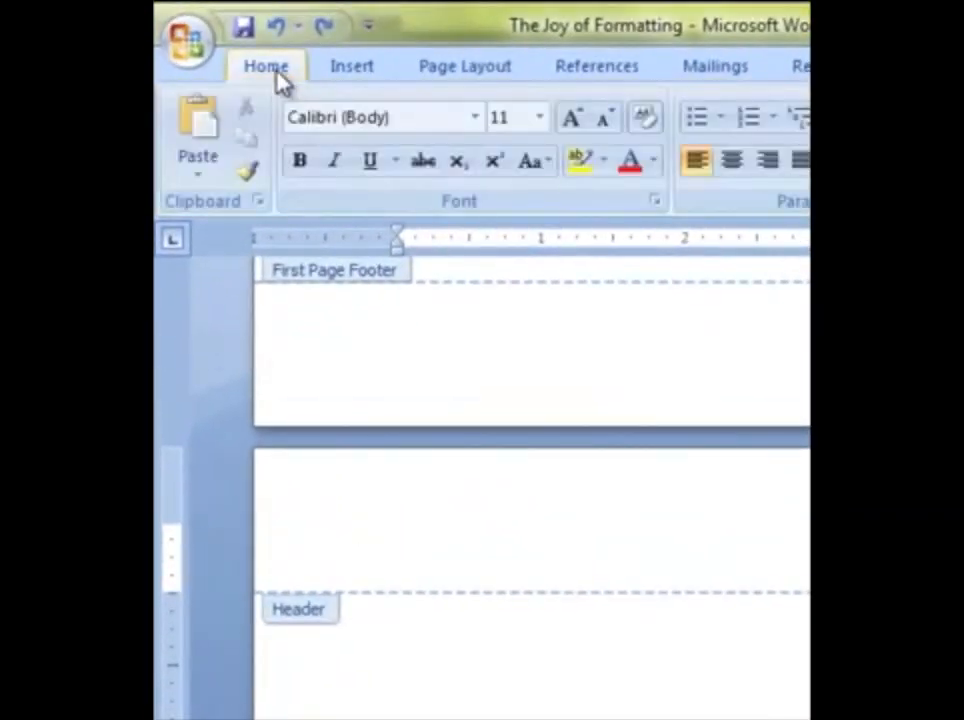
click(475, 117)
click(460, 285)
click(539, 117)
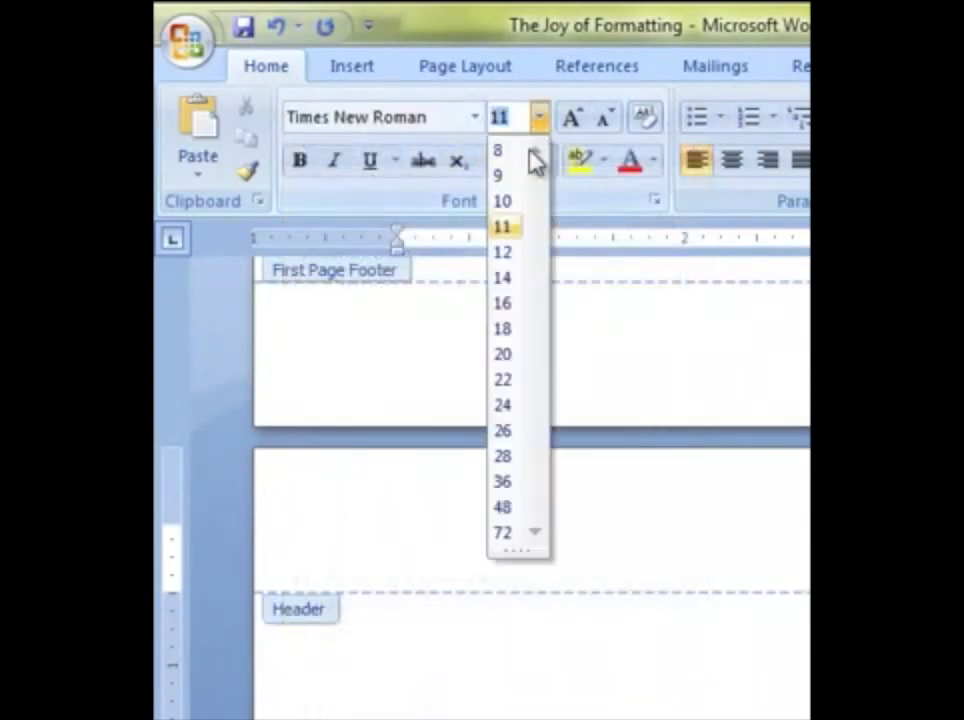
click(506, 251)
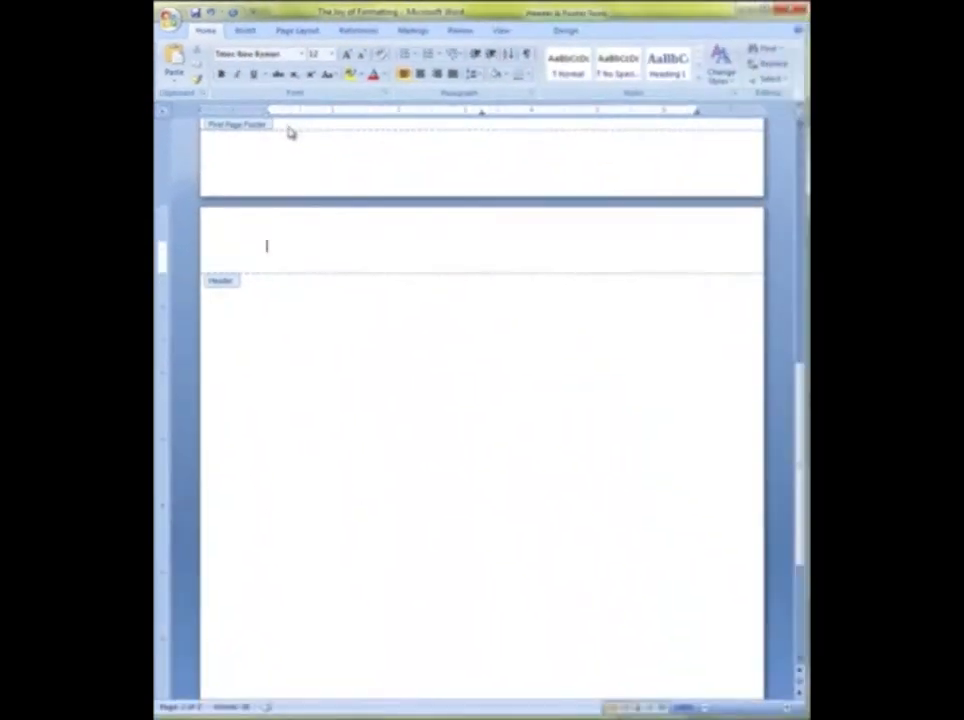
- Enter "THE JOY OF FORMATTING" in the second page's header
click(565, 31)
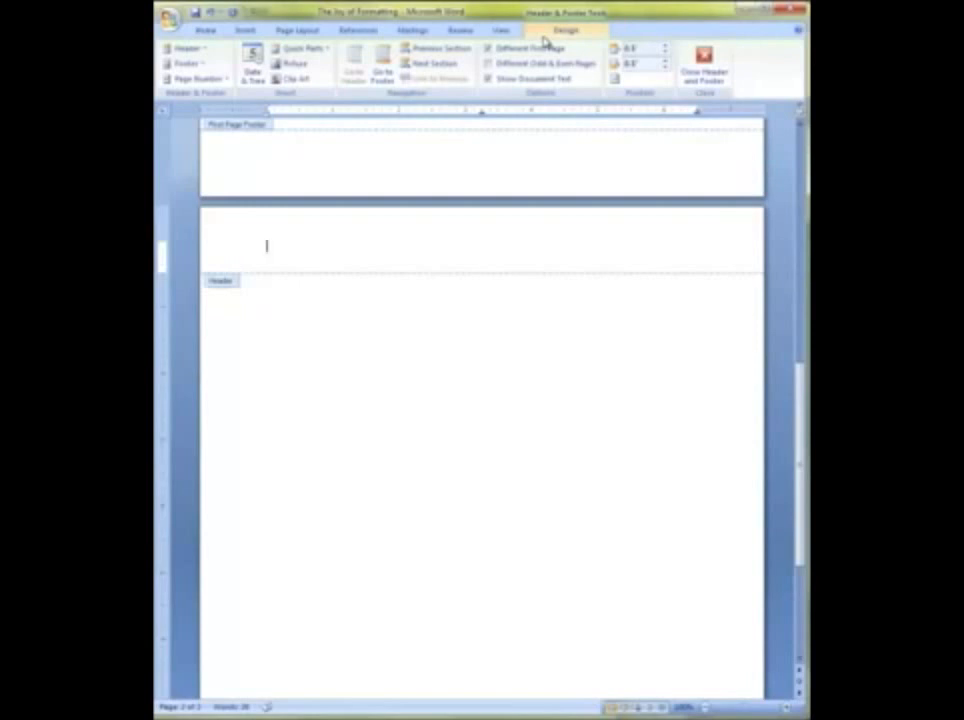
text(THE JOY O)
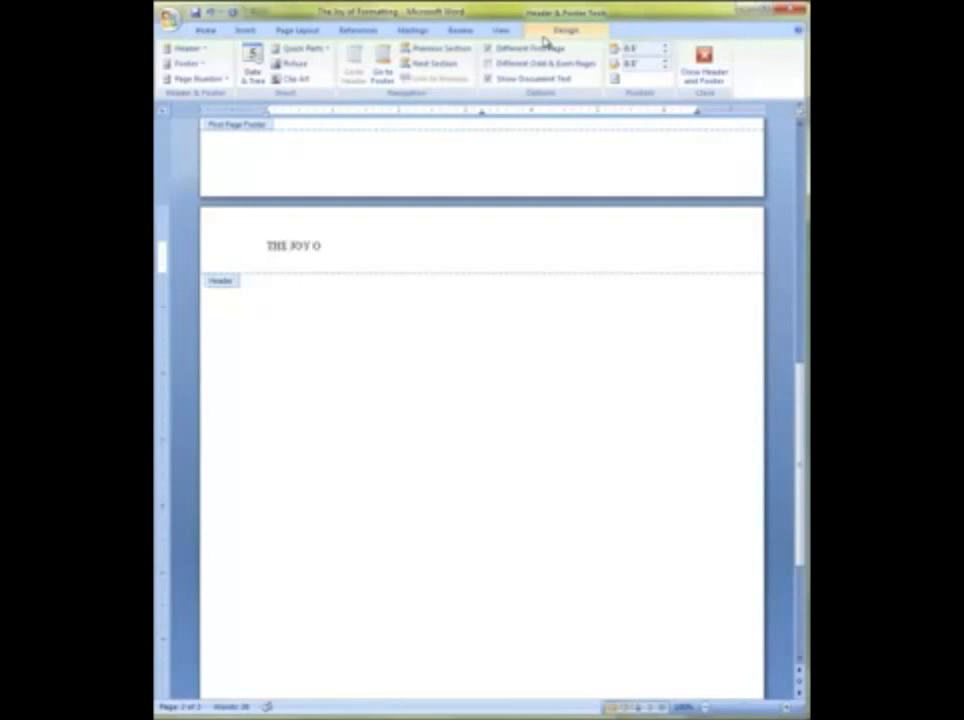
text(F FORMATTING)
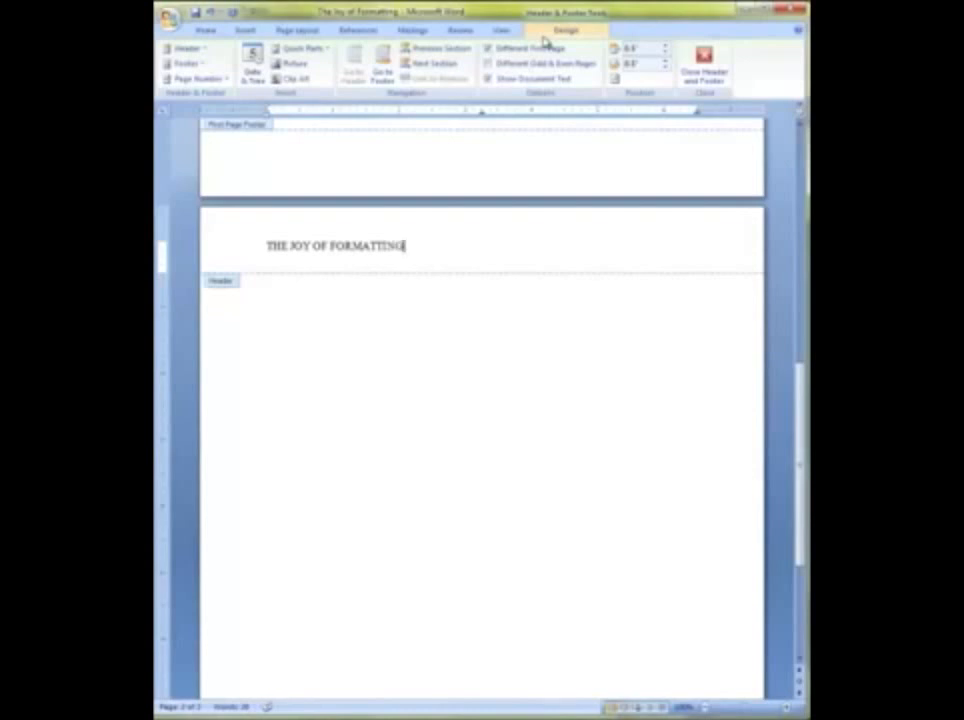
- Insert a Plain Number page number at the right margin of the second page's header and return to the document body
key(Tab)
key(Tab)
click(192, 80)
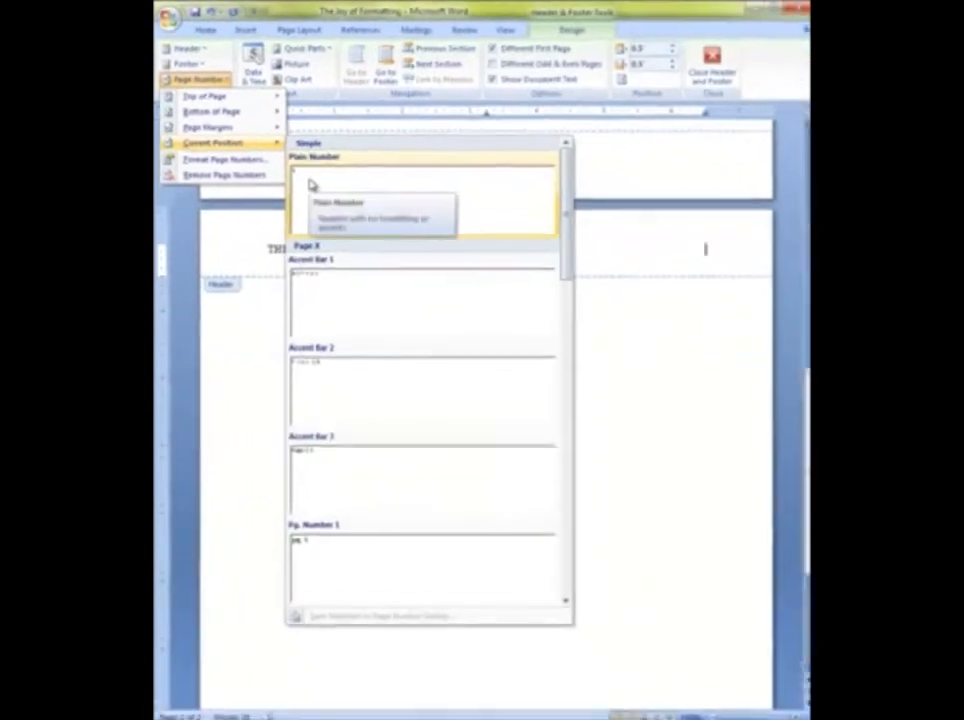
click(405, 300)
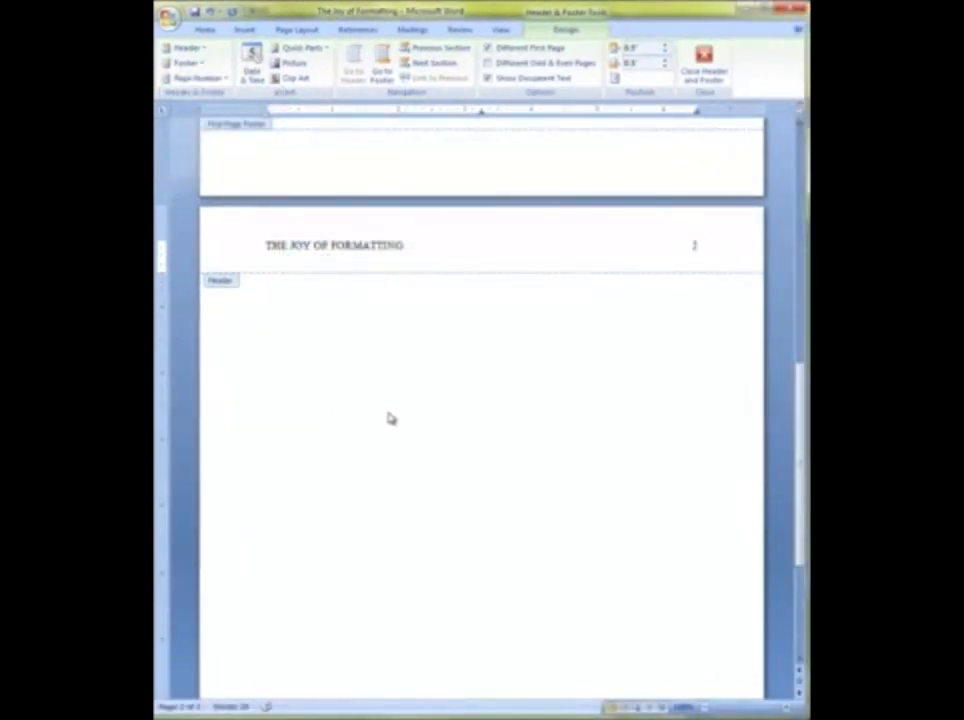
double_click(462, 408)
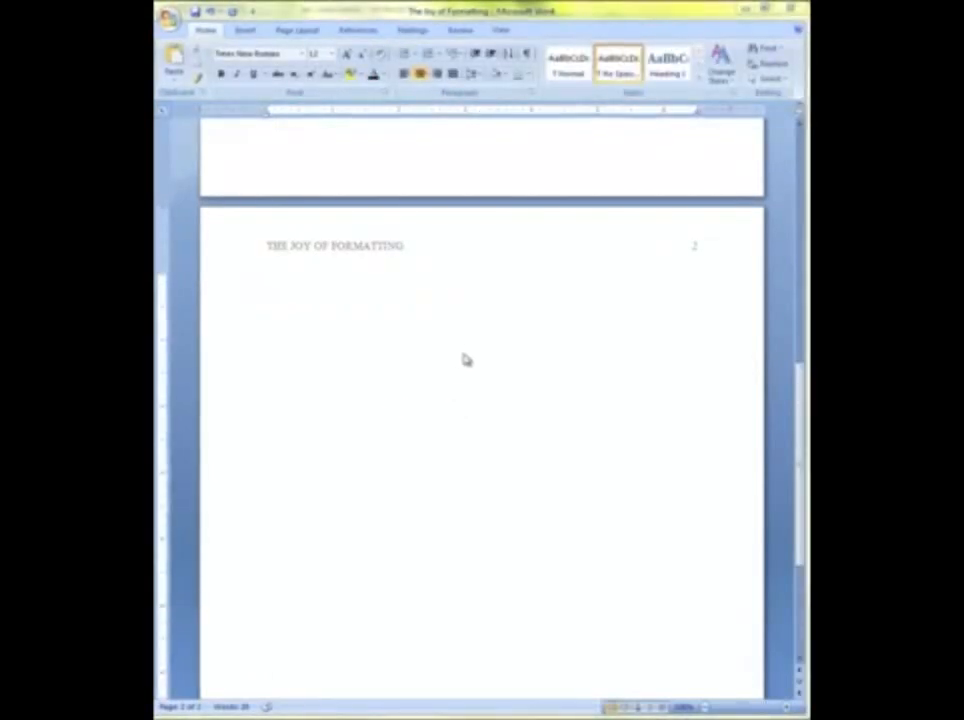
- Enter the heading "Abstract" on the second page and add the left-aligned "Lorem ipsum dolor sit amet" placeholder paragraph below it
text(Abstract)
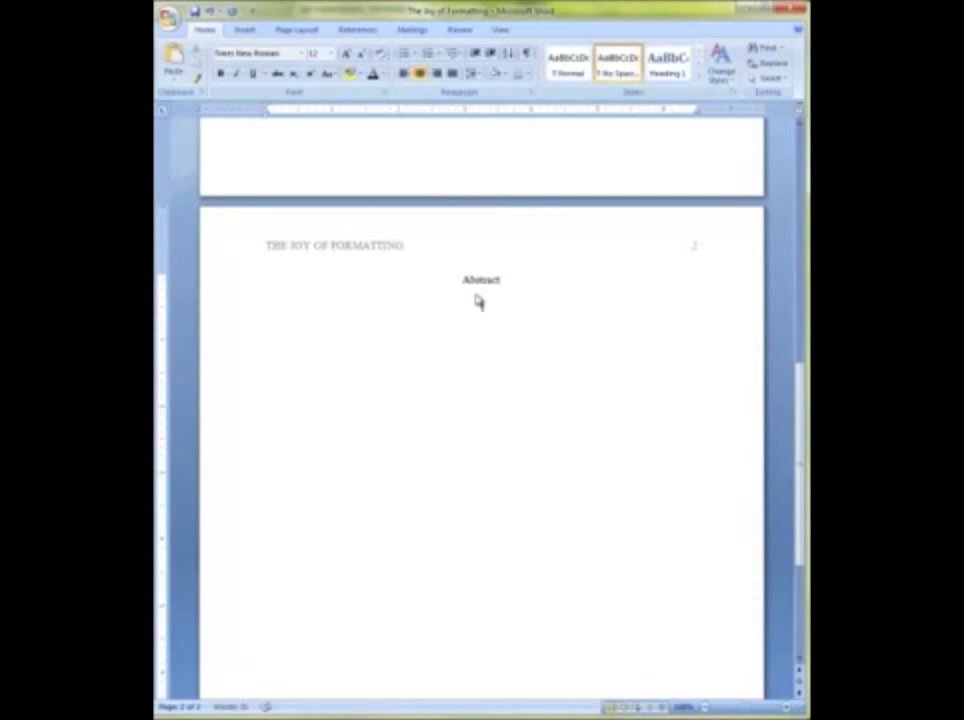
key(Return)
click(404, 74)
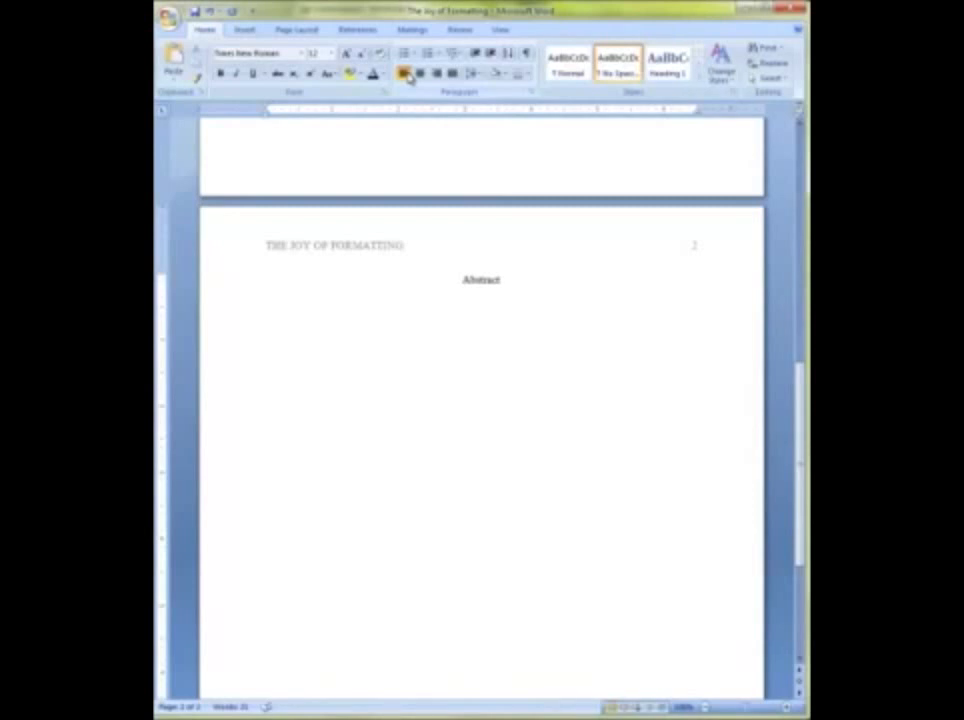
text(Lorem ipsum dolor sit amet, consectetur adipiscing elit. Curabitur id nulla mi, id sollicitudin leo. Nullam quis felis enim, sit amet mollis justo. Maecenas augue nunc, viverra id lobortis nec, blandit sit amet leo. Suspendisse mollis volutpat nibh ac ullamcorper. Nam pharetra pellentesque ullamcorper. Duis condimentum feugiat cursus. Pellentesque erat est, volutpat ac pulvinar vel, adipiscing et enim. Vivamus odio ligula, lobortis quis varius ac, auctor nec diam. Maecenas fringilla enim quis nibh volutpat tempor. Donec eget neque ac turpis lobortis porttitor nec quis nunc. Nullam posuere placerat sapien, id pellentesque diam dictum in. Nulla facilisi.)
- Below the abstract, add an indented line with the italic label "Keywords:" followed by "formatting, APA, cover page, abstract" in regular type
key(Return)
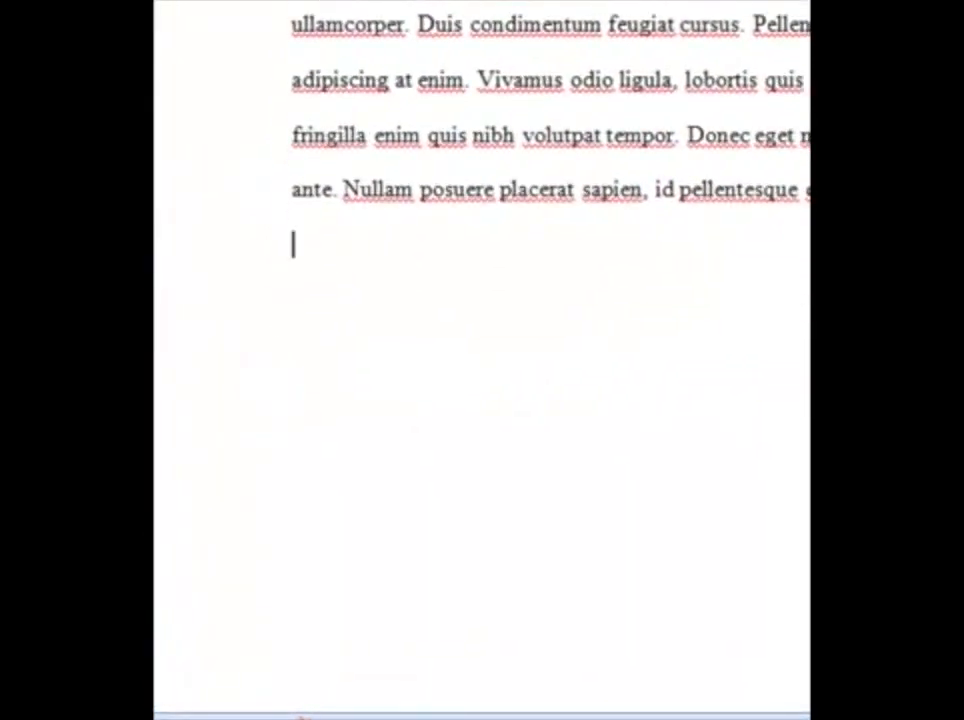
key(Tab)
key(ctrl+i)
text(Keywords:)
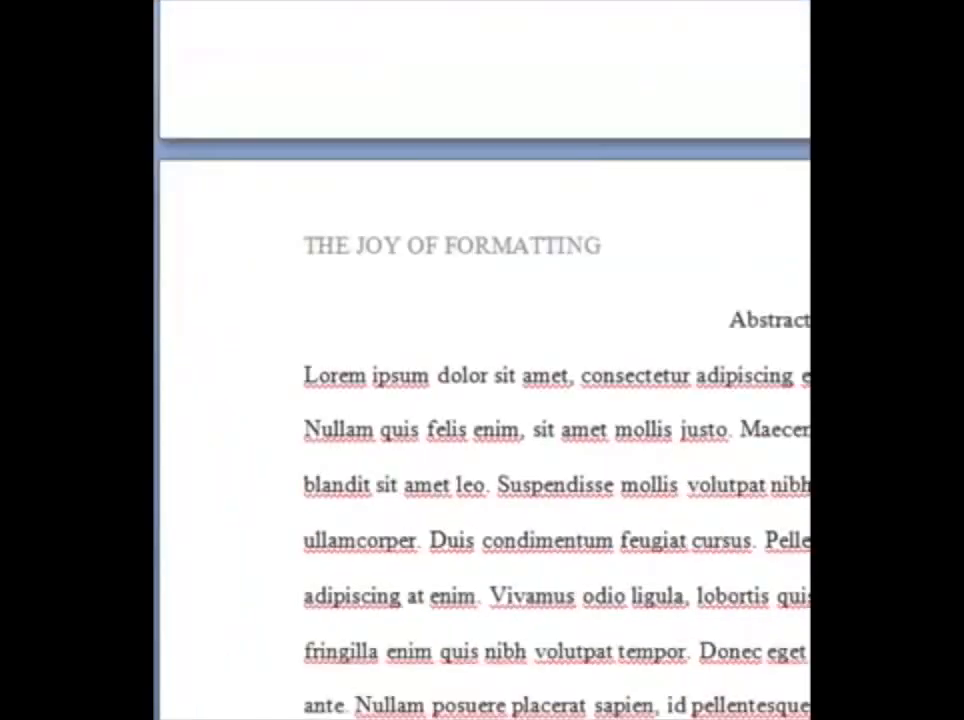
text(formatting, APA)
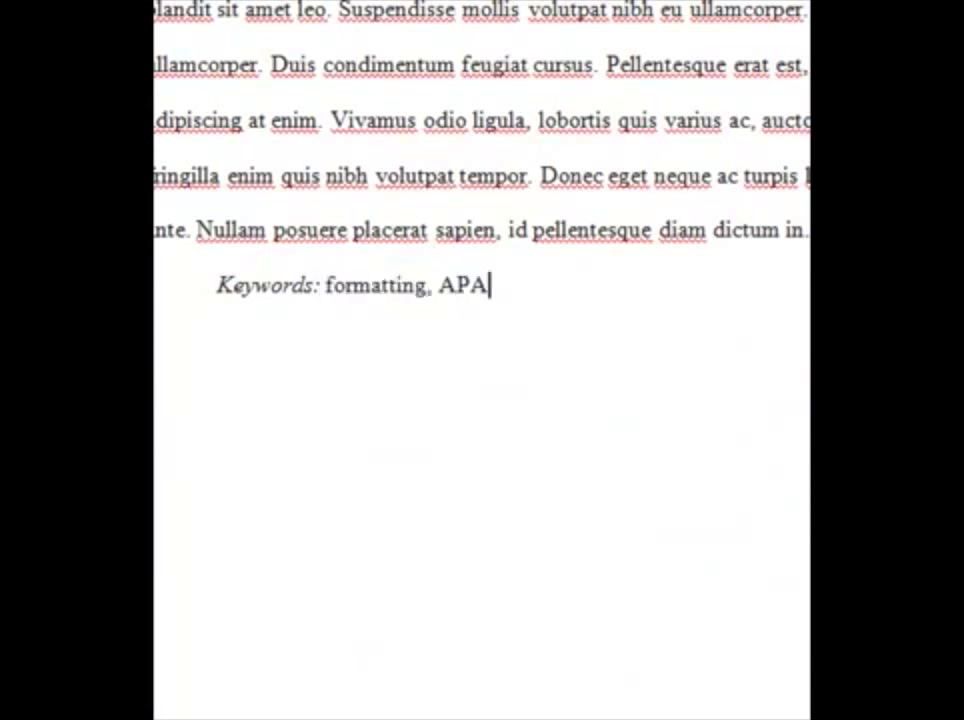
text(, cover)
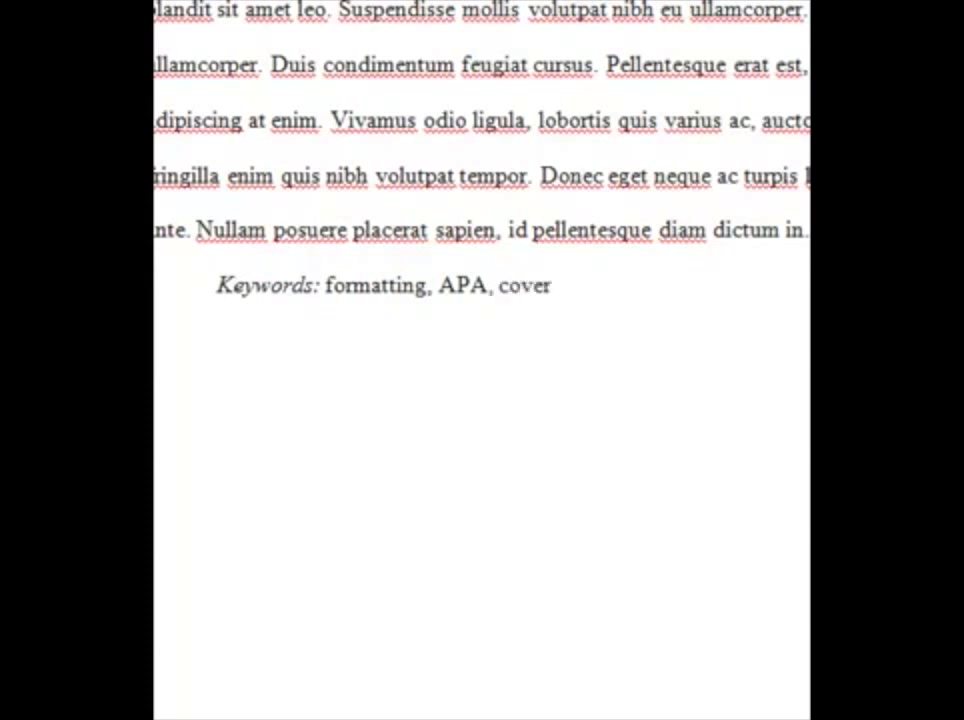
text( page, ab)
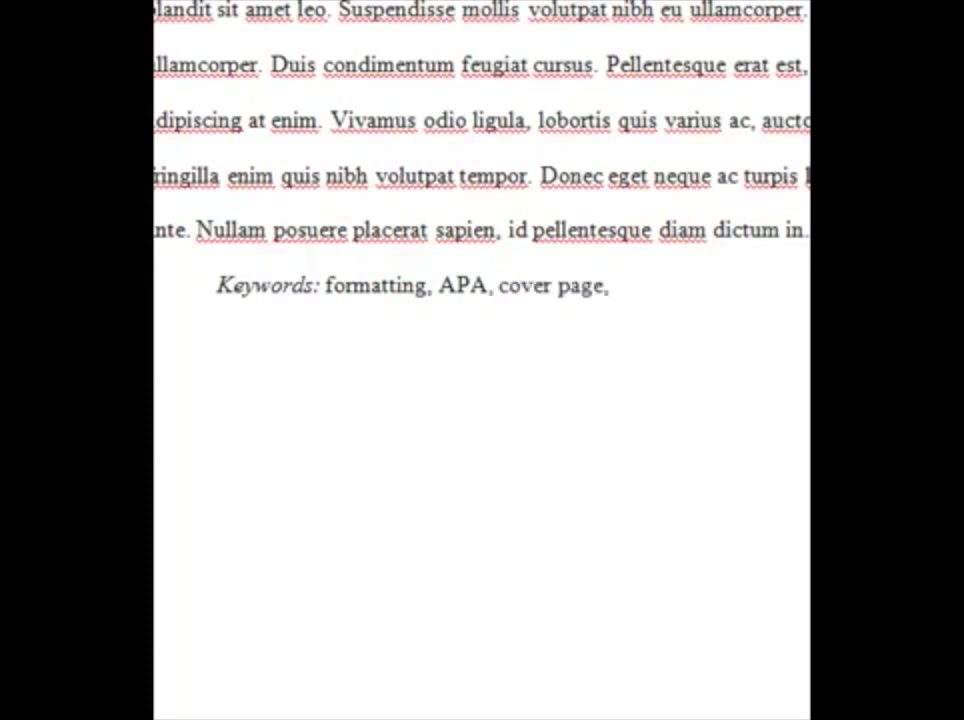
text(stract)
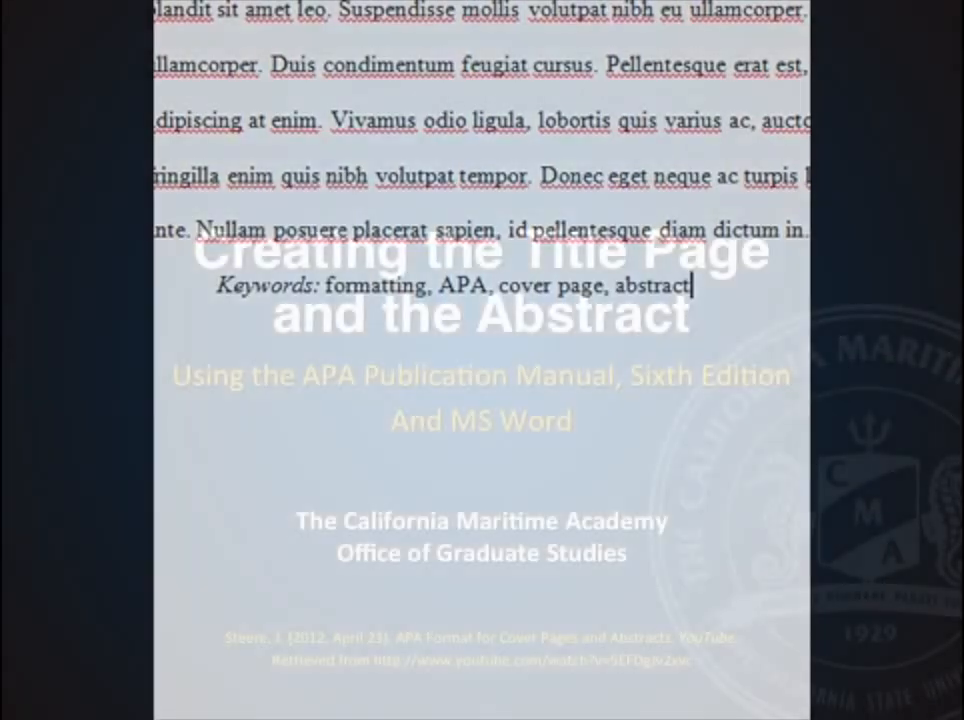